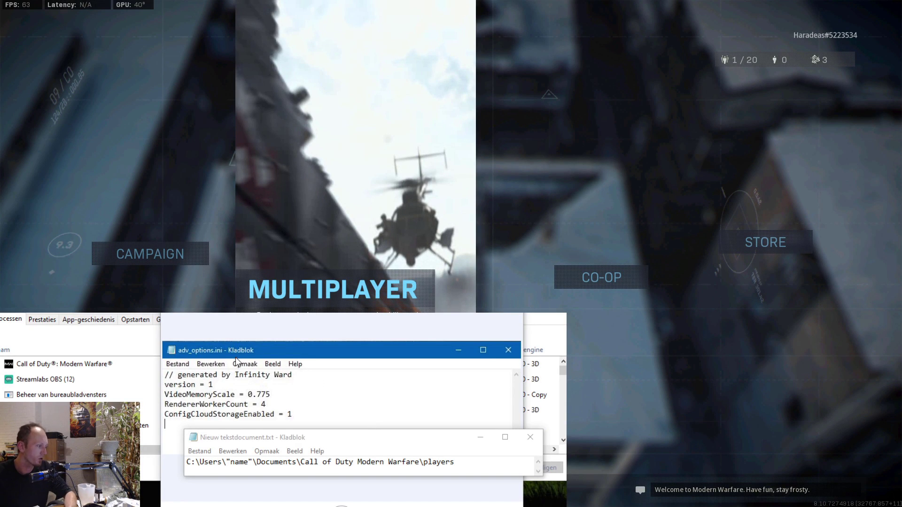
Examine the noted folder path C:\Users\"name"\Documents\Call of Duty Modern Warfare\players in the open text note
left_click(366, 442)
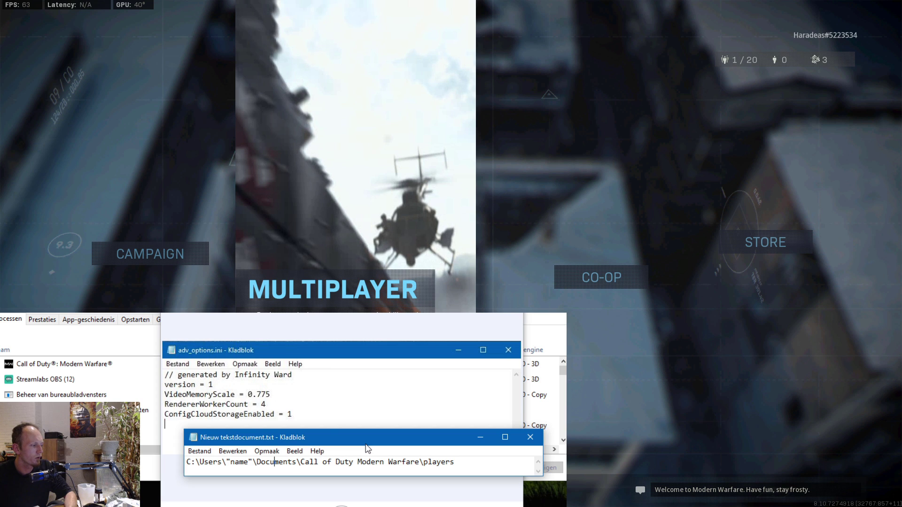
double_click(202, 462)
left_click(220, 463)
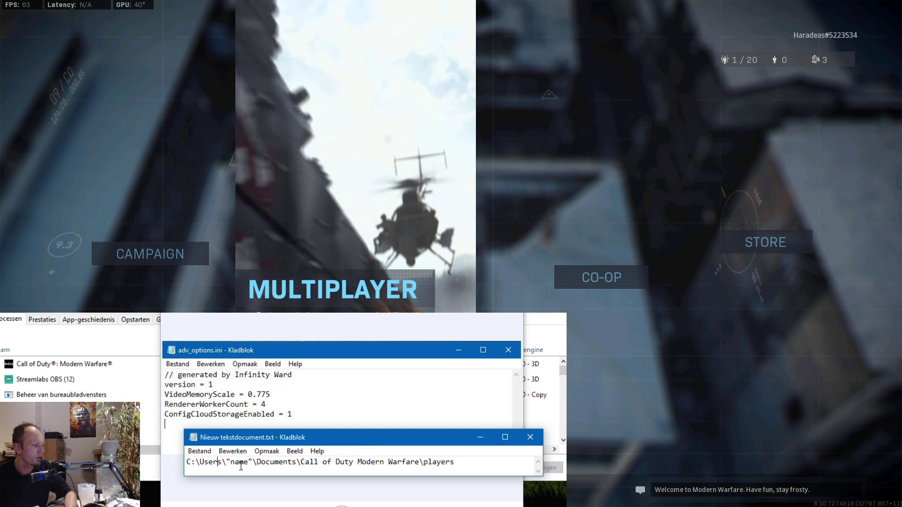
double_click(279, 464)
left_click(323, 463)
double_click(447, 463)
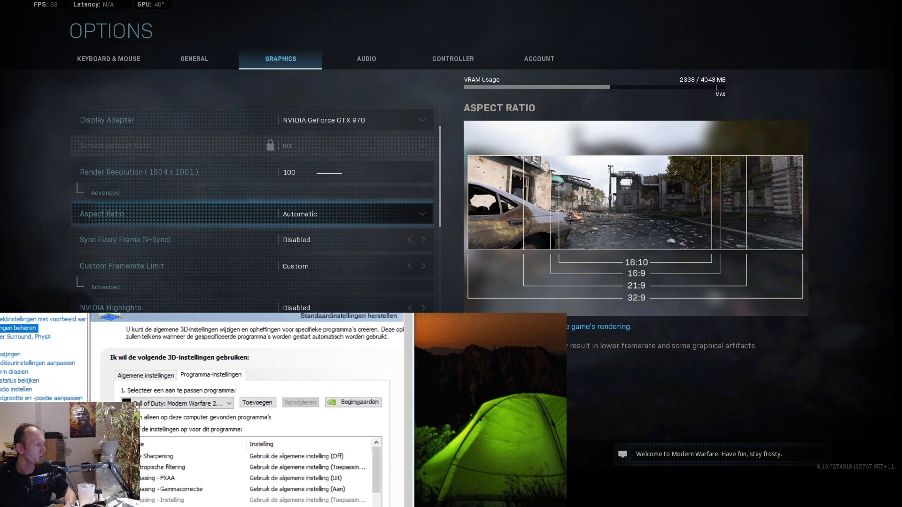
Review the program-specific 3D settings for Call of Duty: Modern Warfare in the NVIDIA control panel, including texture filtering, and minimize it
left_click_drag(55, 305, 141, 328)
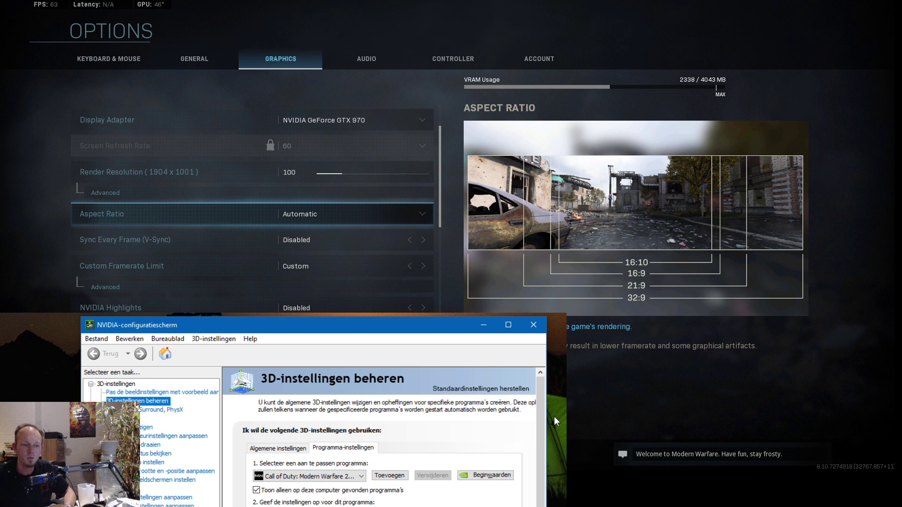
scroll(405, 430, "down", 1)
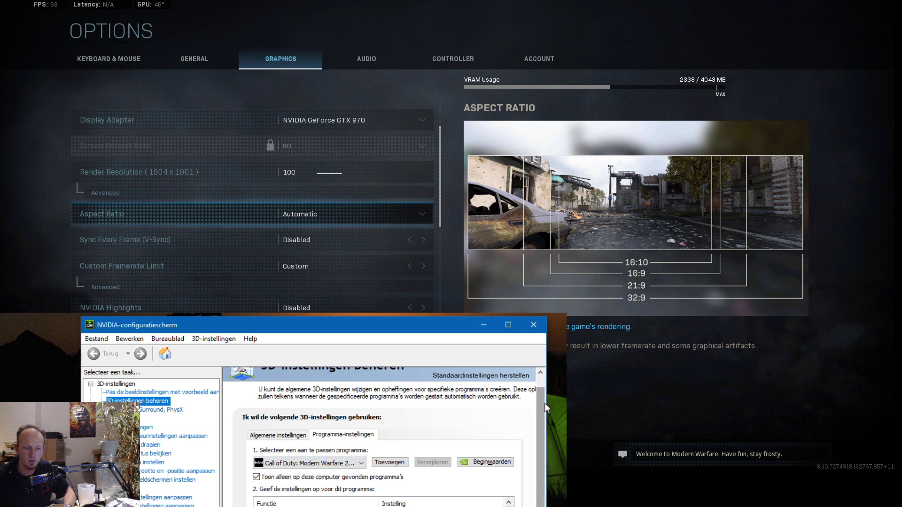
scroll(541, 413, "down", 1)
left_click_drag(538, 421, 540, 466)
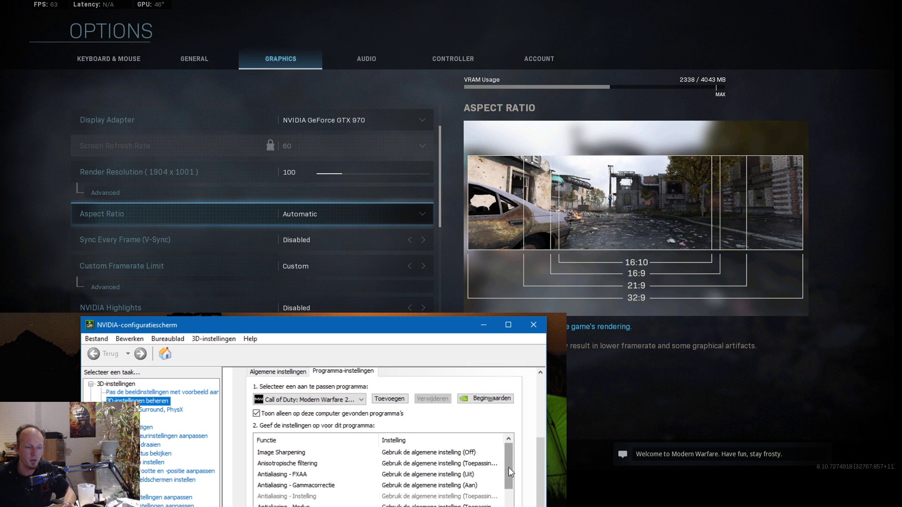
left_click_drag(511, 471, 513, 501)
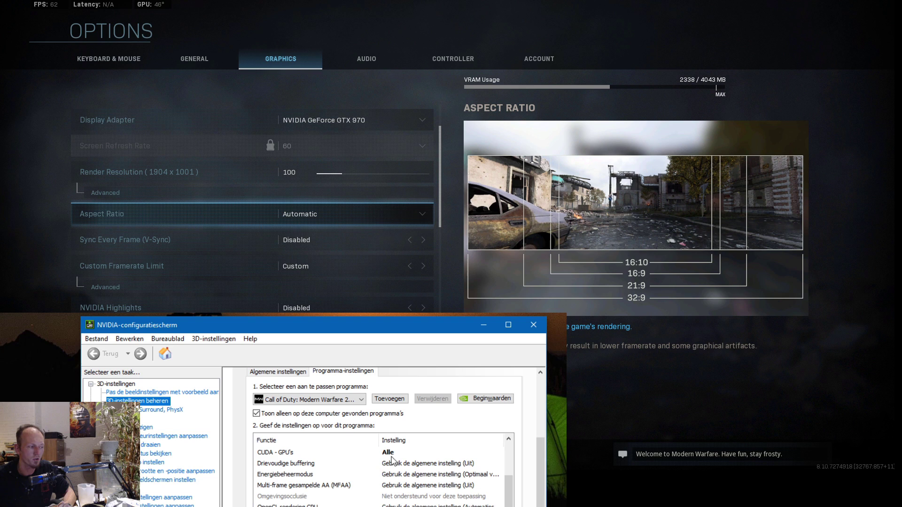
scroll(380, 469, "down", 3)
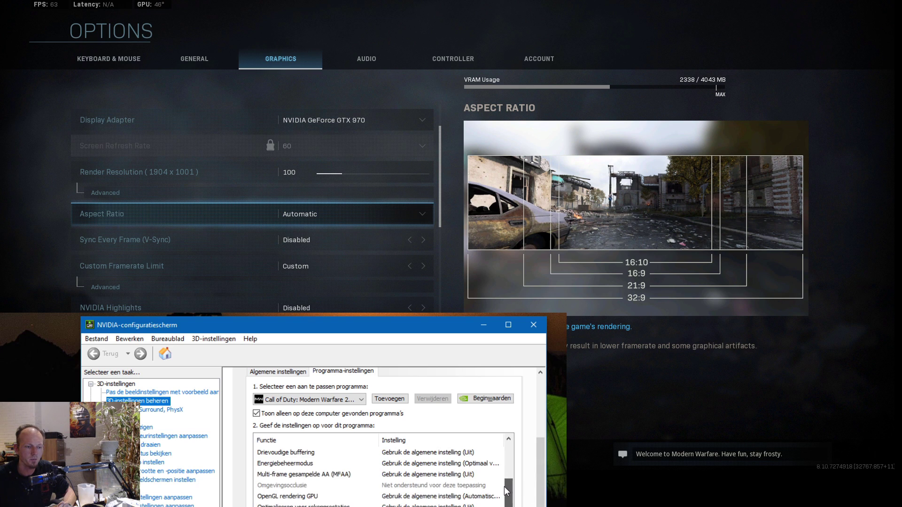
left_click(315, 485)
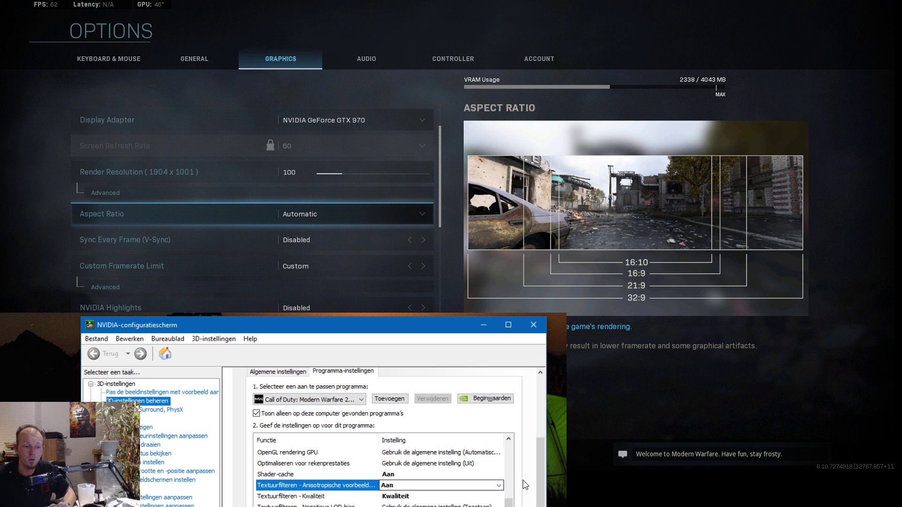
left_click_drag(441, 329, 442, 325)
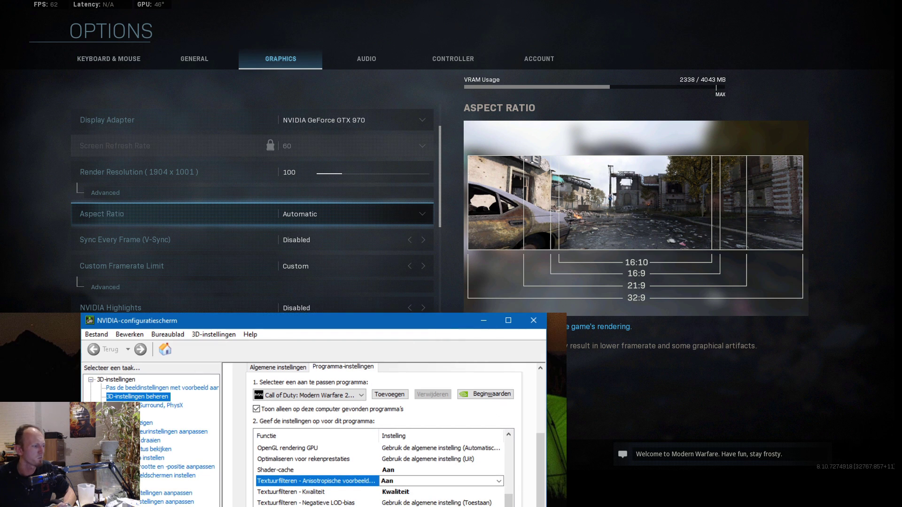
left_click(509, 503)
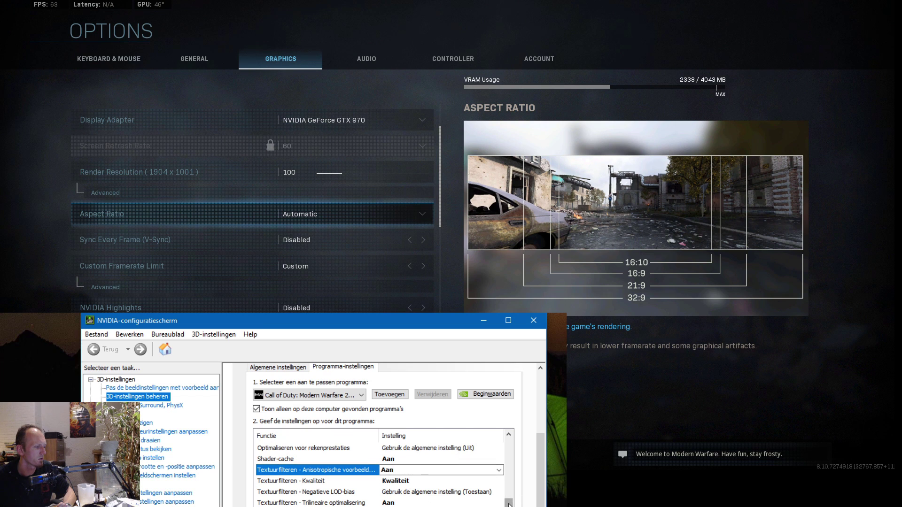
left_click_drag(510, 503, 509, 444)
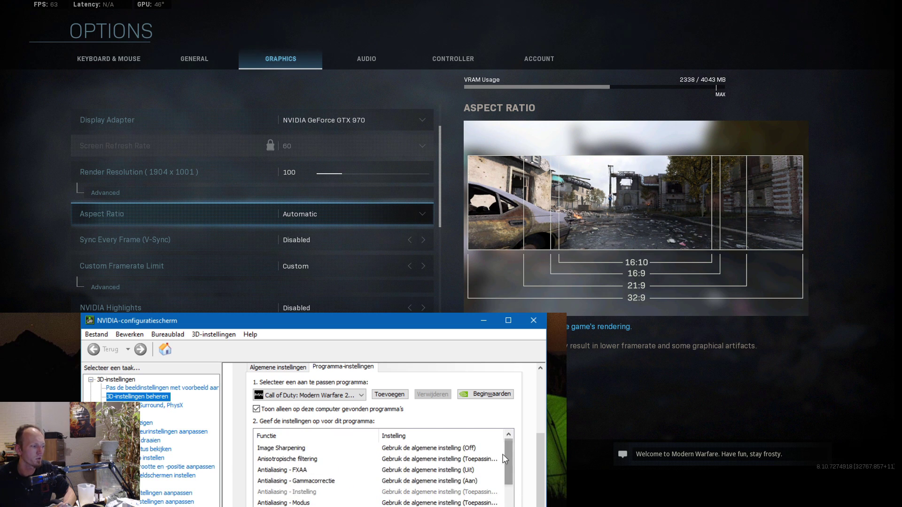
left_click(484, 320)
left_click(206, 58)
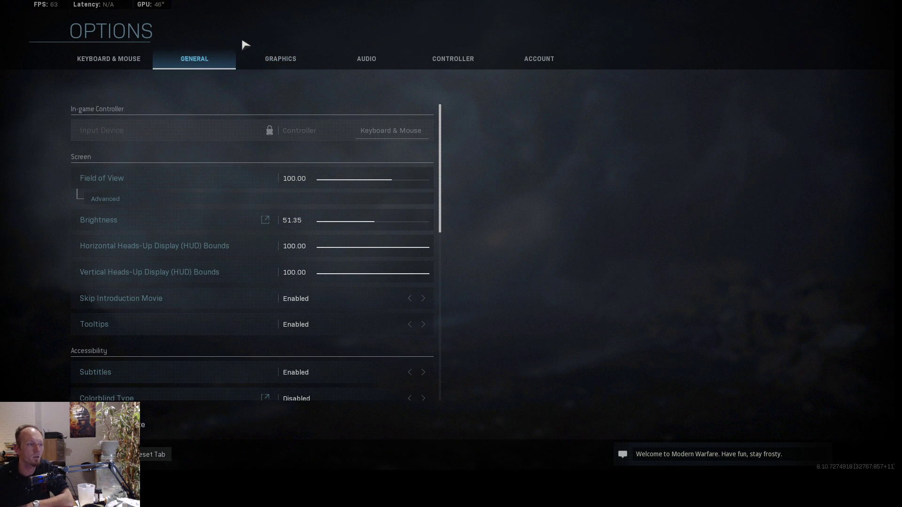
left_click(118, 60)
left_click(192, 61)
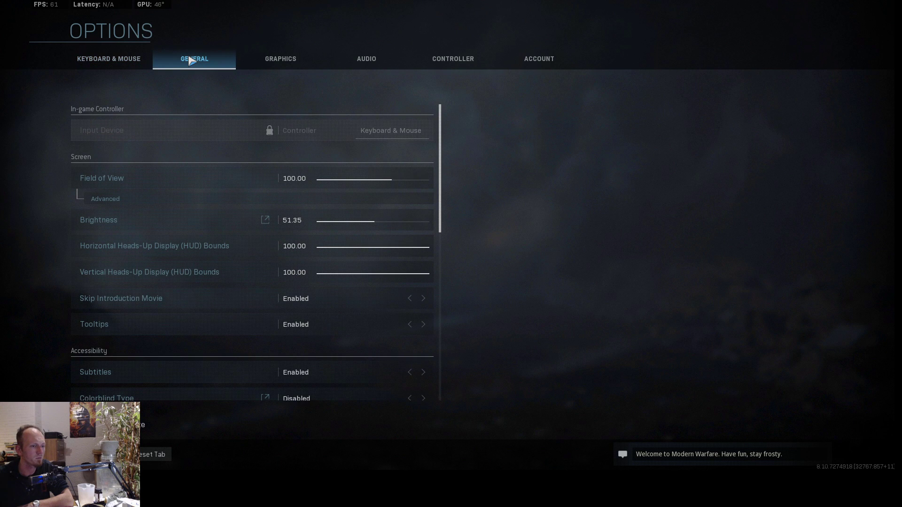
left_click(119, 61)
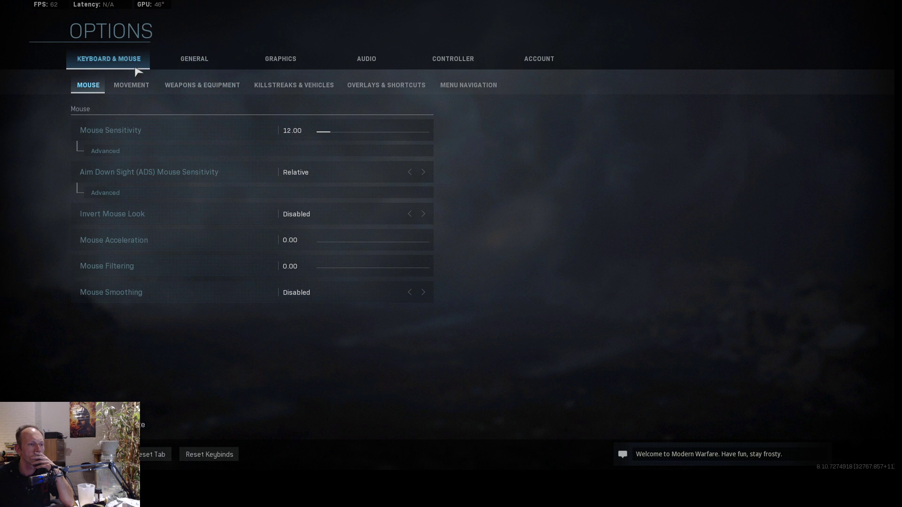
left_click(199, 69)
Set the game's display mode to Fullscreen in the graphics options and apply the settings
left_click(280, 58)
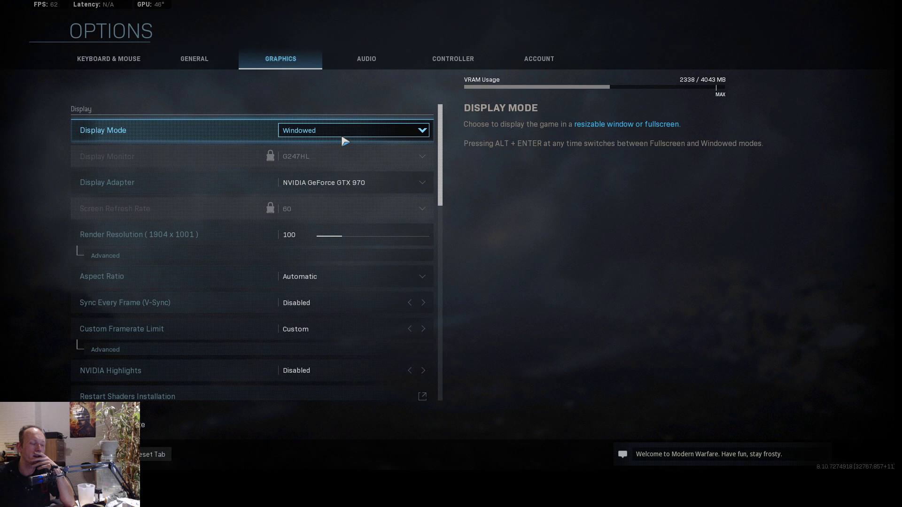
left_click(382, 130)
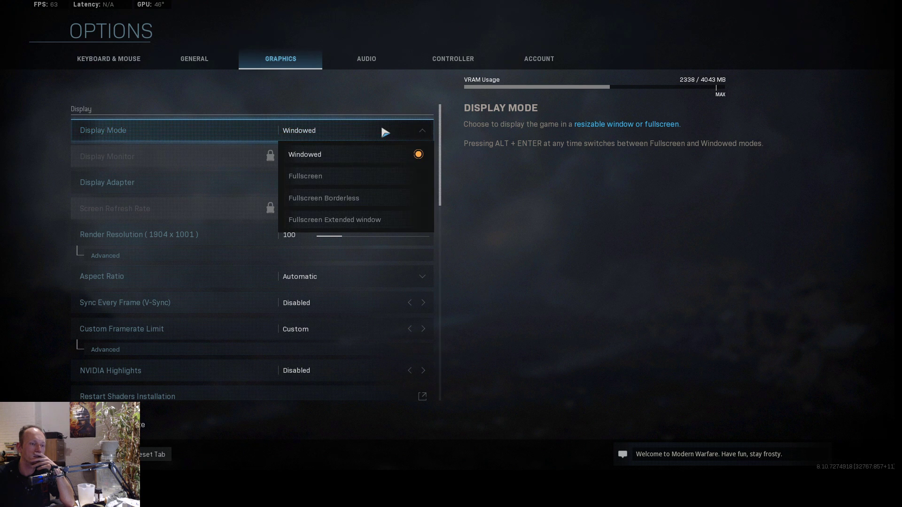
left_click(346, 180)
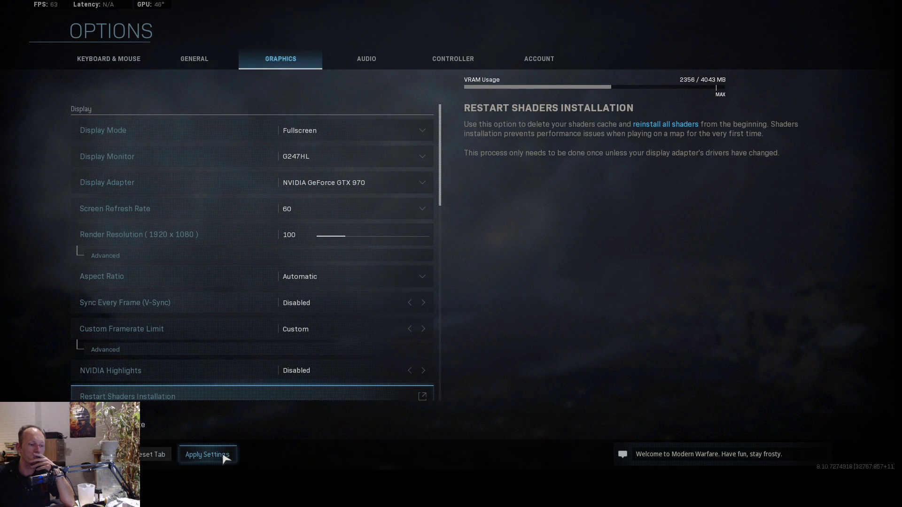
left_click(207, 455)
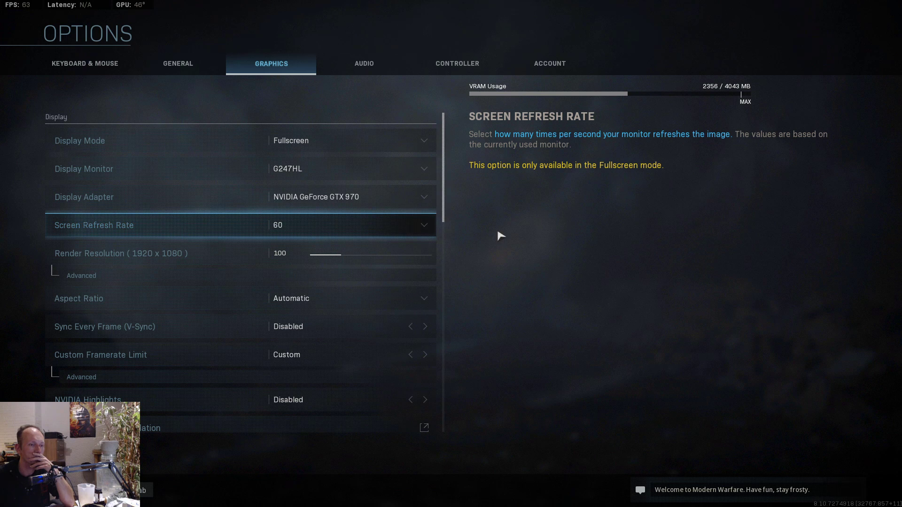
Expand the advanced options under Render Resolution and Custom Framerate Limit and check the display resolution and the individual framerate limits
scroll(447, 180, "down", 1)
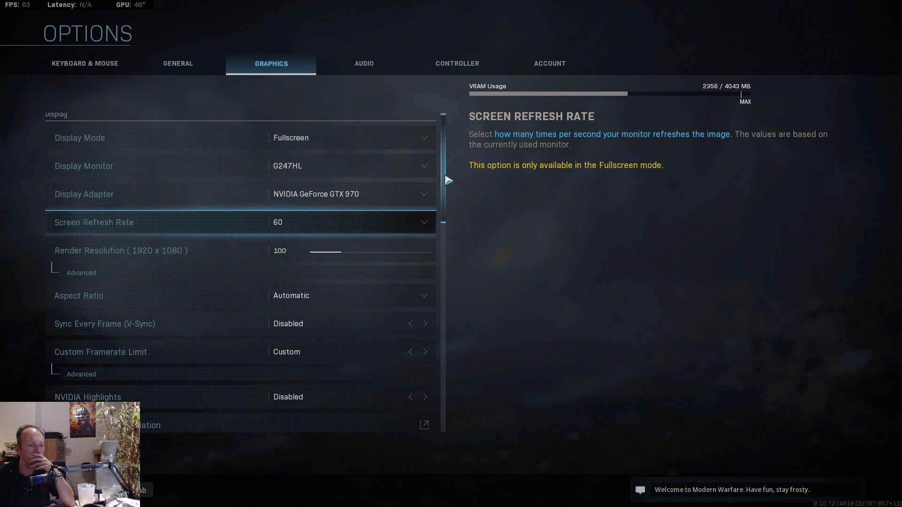
scroll(448, 180, "down", 3)
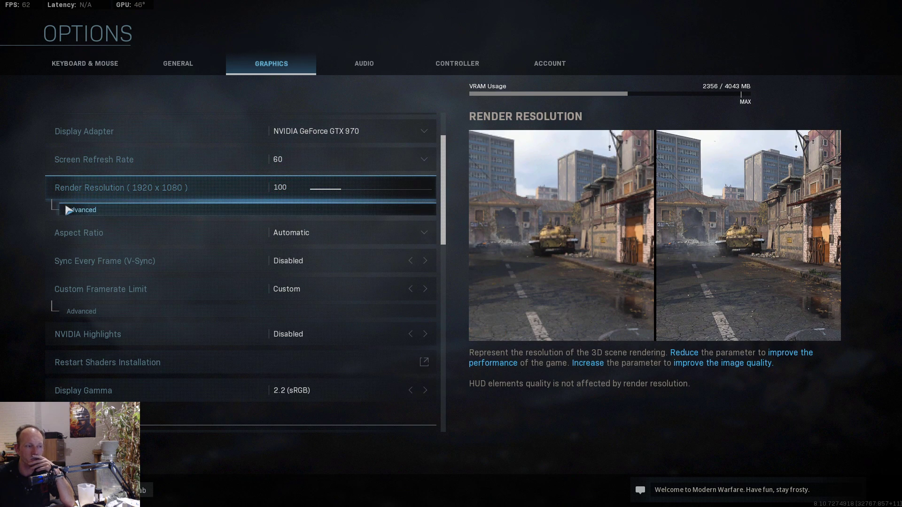
left_click(109, 214)
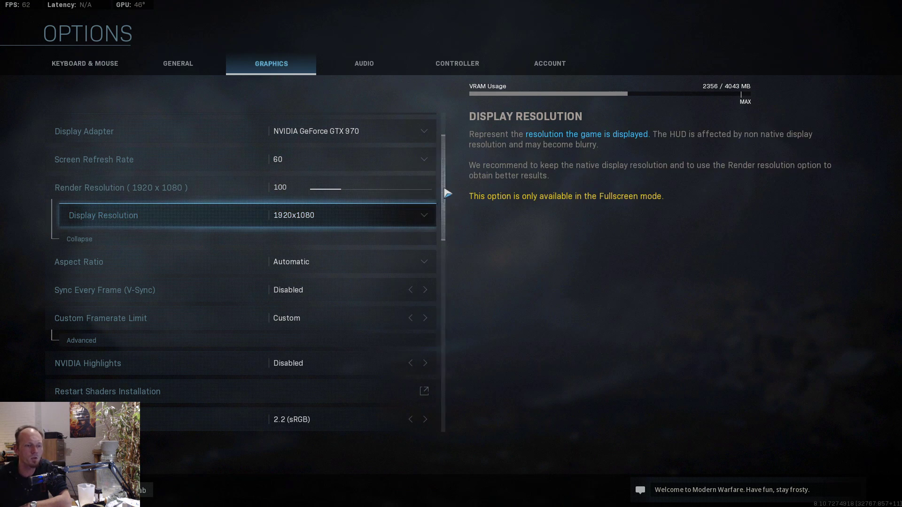
left_click_drag(447, 193, 447, 221)
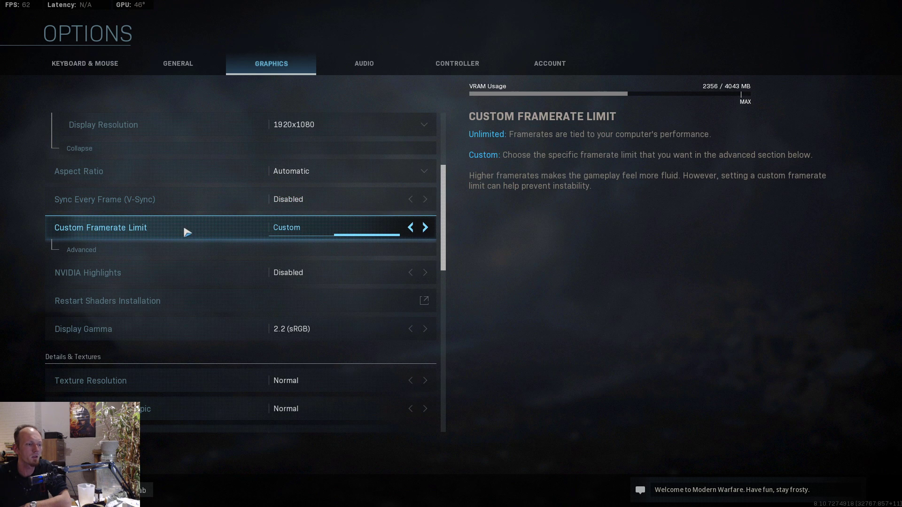
left_click(148, 251)
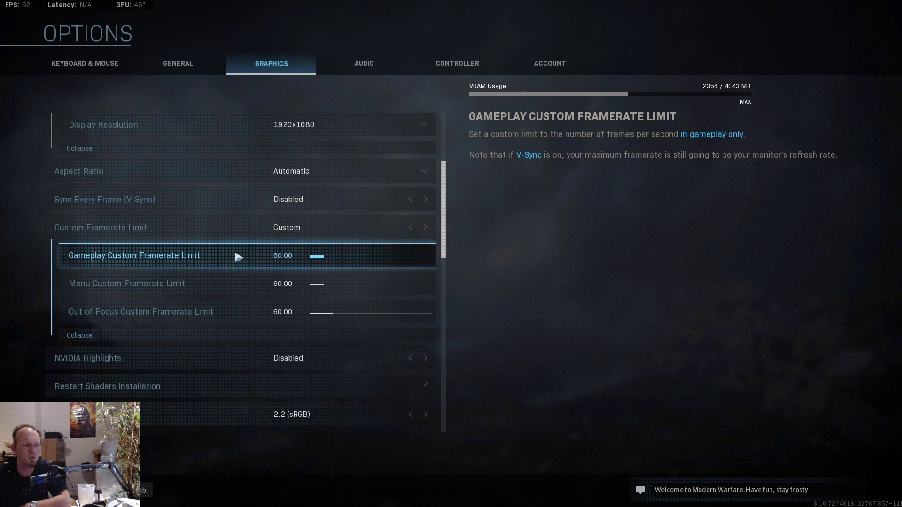
key("Down")
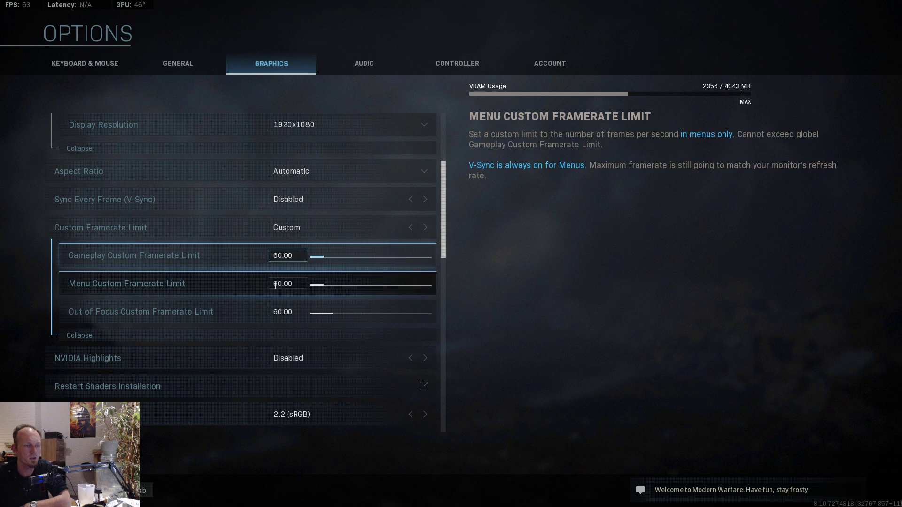
key("Down")
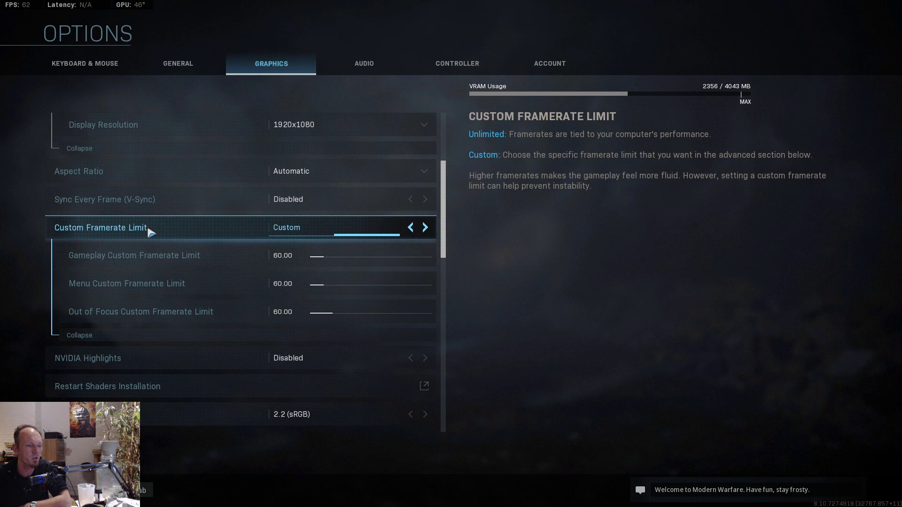
Examine the remaining graphics options, from shaders installation and texture details through shadow and lighting to the post-processing effects
scroll(260, 268, "down", 2)
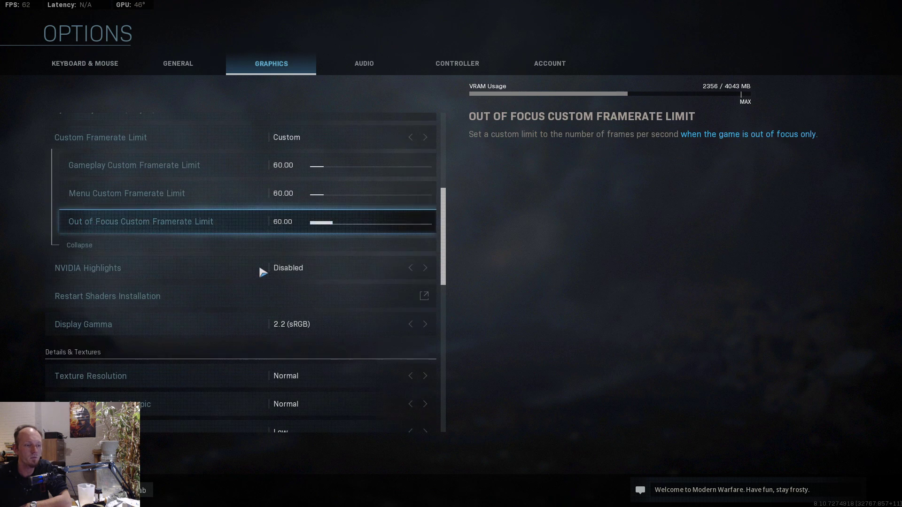
scroll(216, 268, "down", 2)
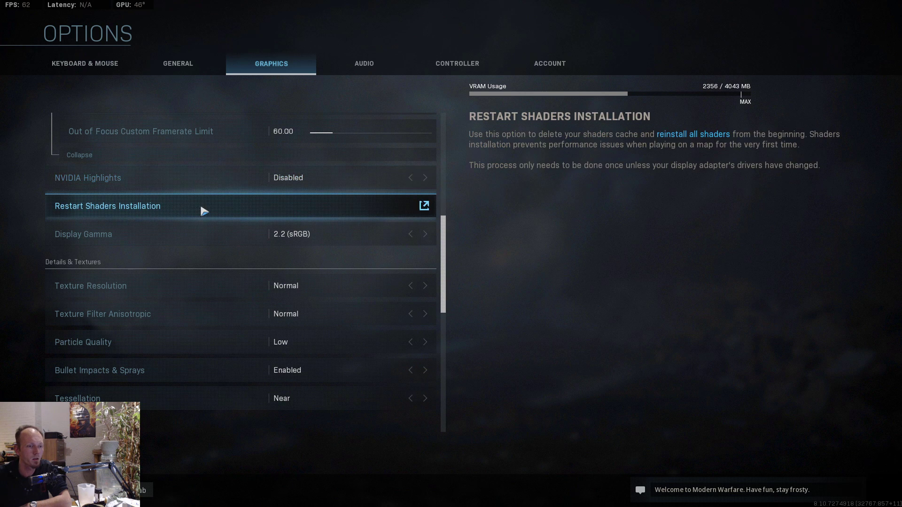
scroll(205, 207, "down", 1)
scroll(219, 199, "down", 2)
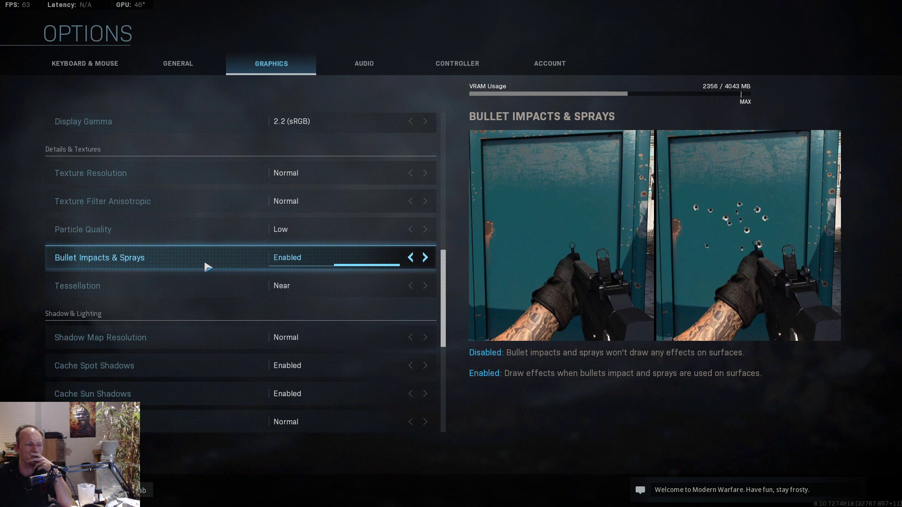
scroll(80, 218, "down", 2)
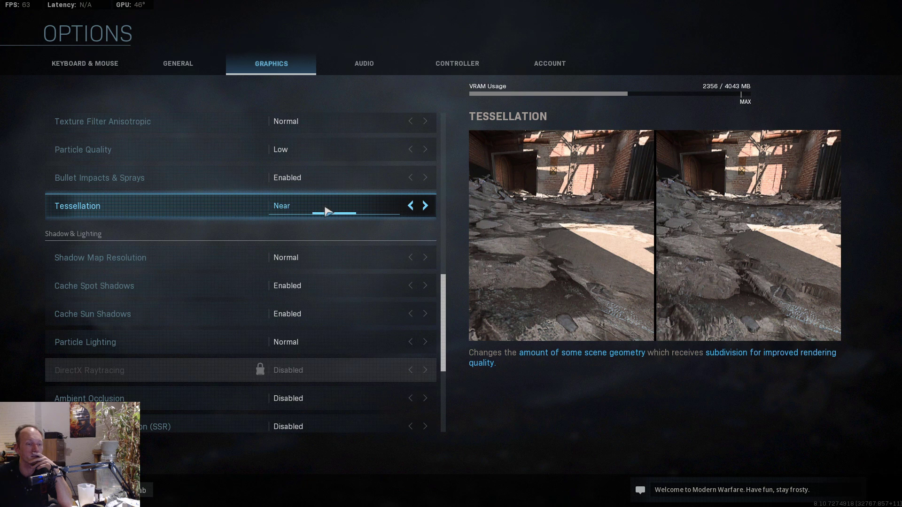
left_click_drag(445, 298, 445, 333)
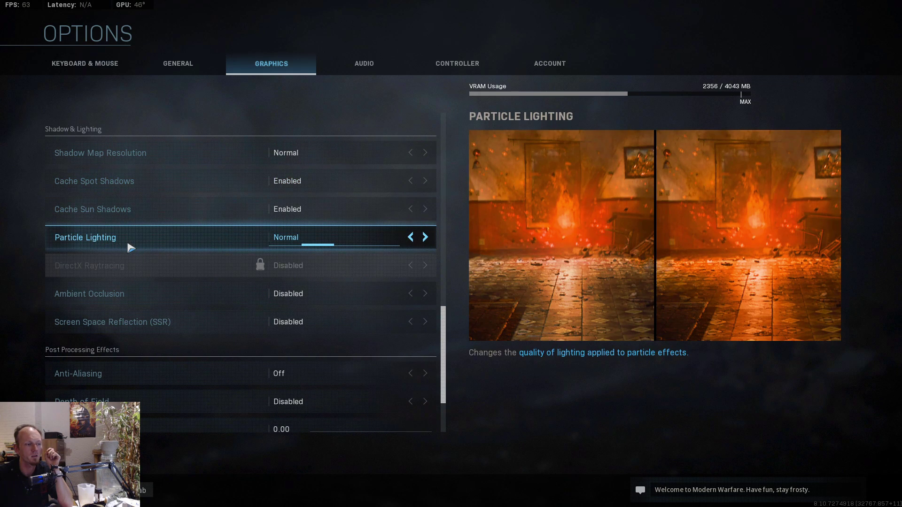
scroll(210, 250, "down", 3)
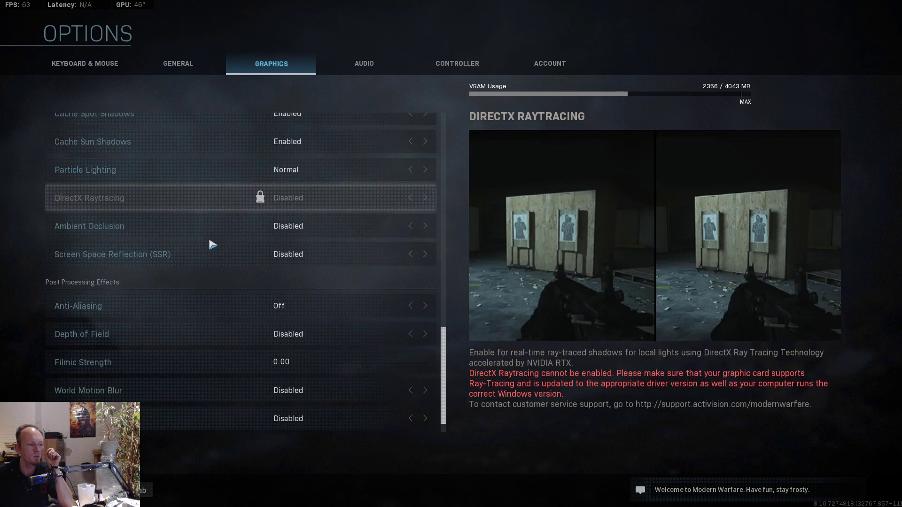
scroll(133, 243, "down", 1)
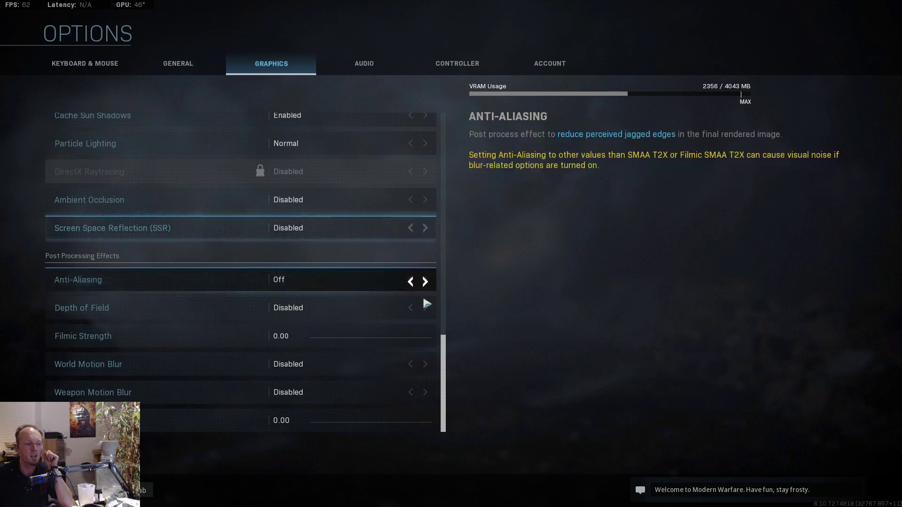
left_click_drag(447, 382, 432, 230)
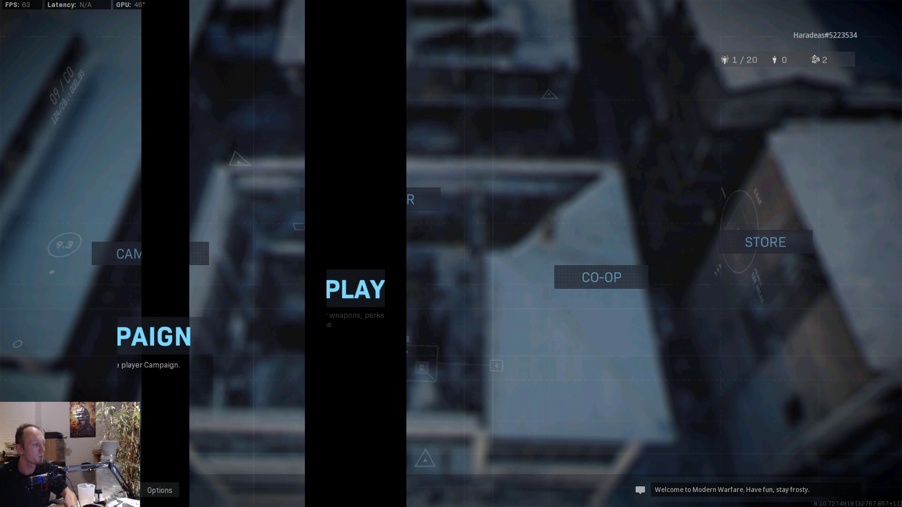
Open Task Manager over the game's main menu with the process list showing processor and GPU usage
key("ctrl+shift+Escape")
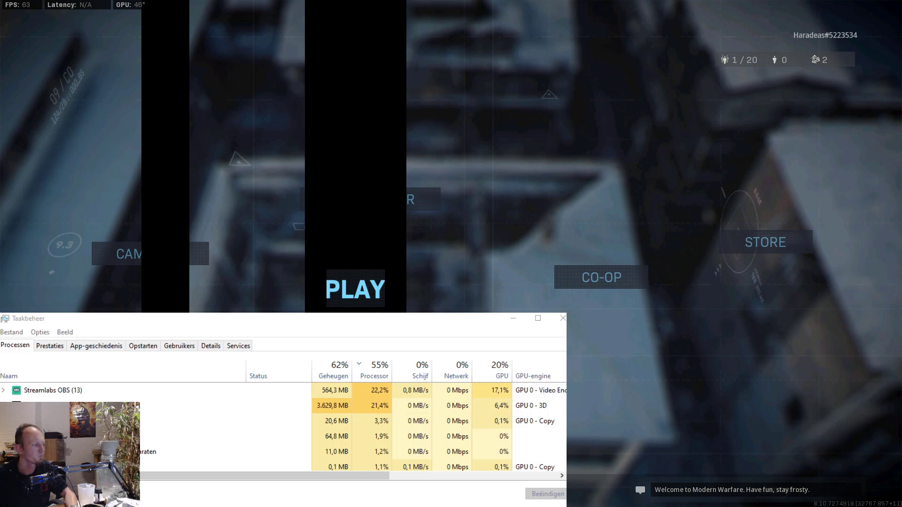
left_click(563, 319)
key("ctrl+shift+Escape")
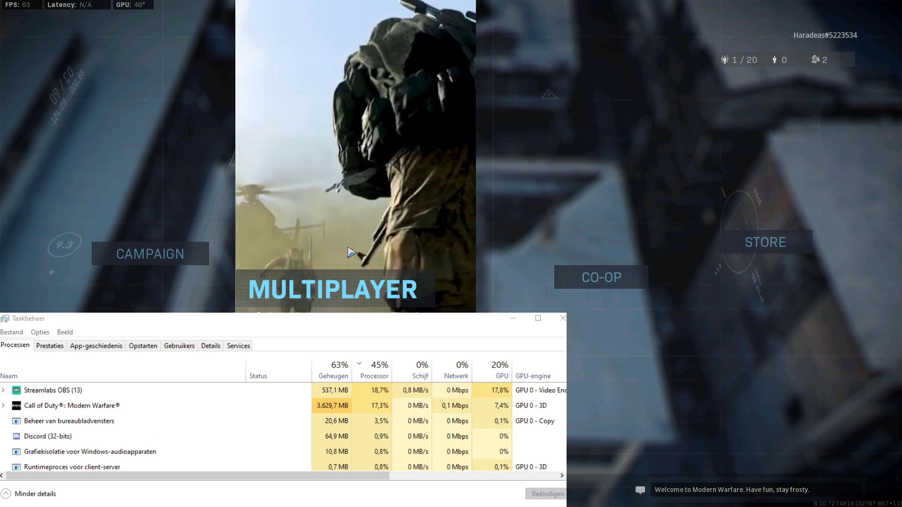
Enter Multiplayer and start a Quick Play match search
left_click(352, 242)
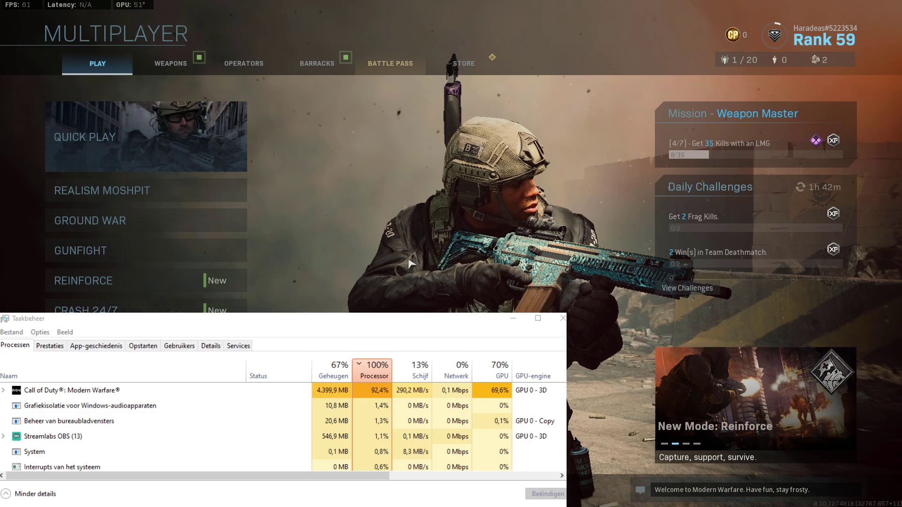
key("Return")
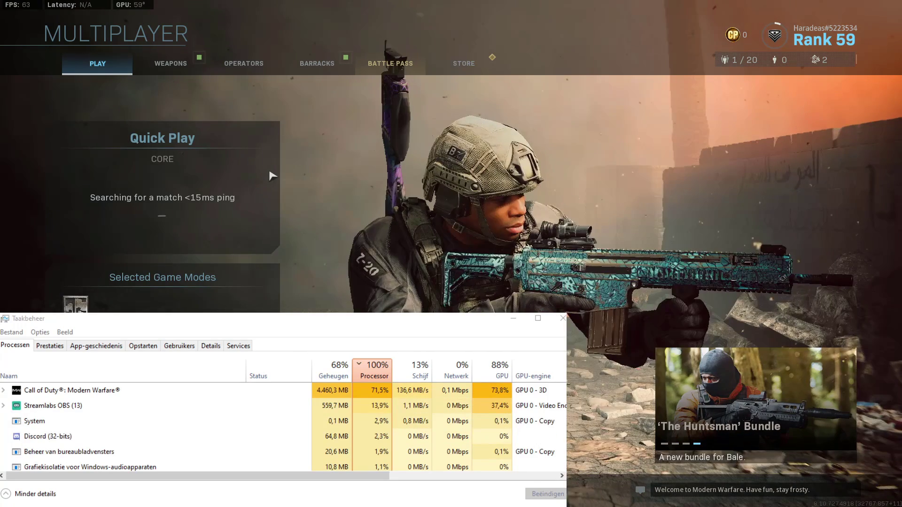